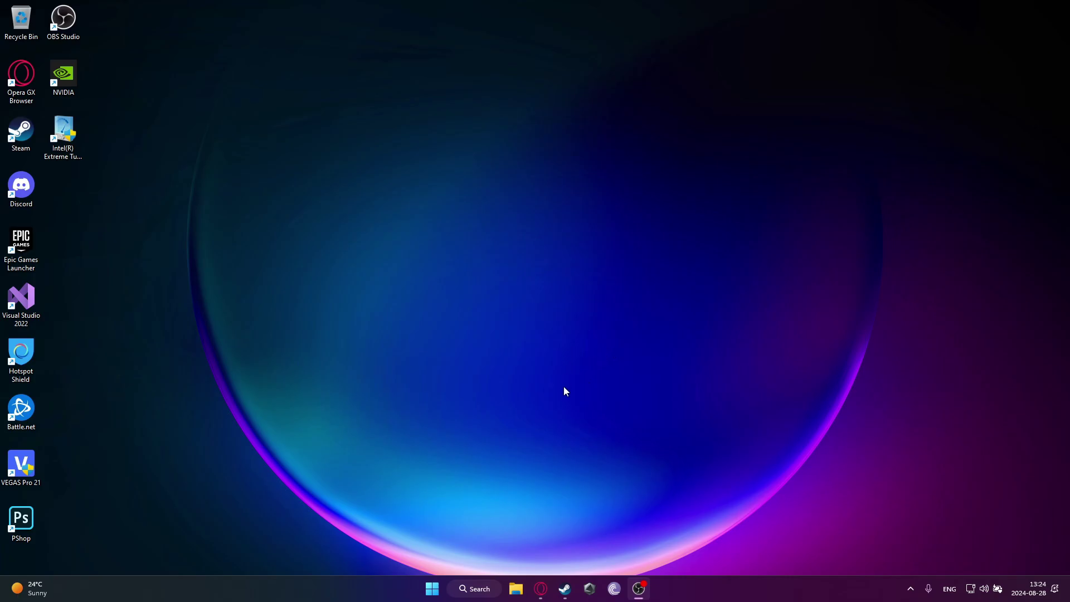
Step: Save XTUSetup_7.14.2.14.exe from the Intel XTU page into Downloads, then cancel the download
{"action": "left_click", "coordinate": [547, 591]}
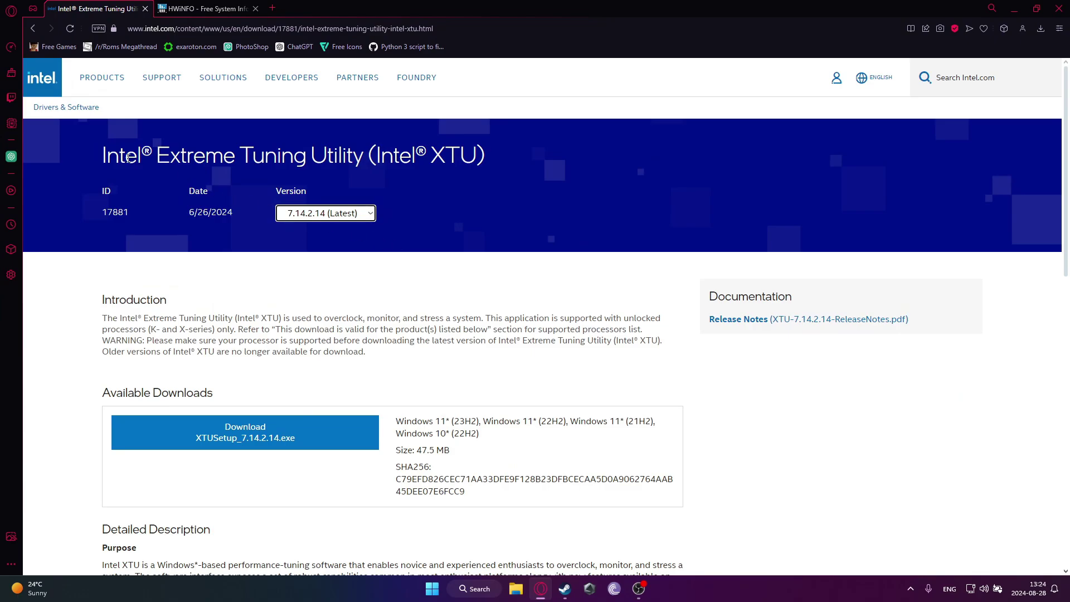
{"action": "left_click_drag", "start_coordinate": [99, 160], "coordinate": [427, 154]}
{"action": "left_click", "coordinate": [443, 150]}
{"action": "scroll", "coordinate": [566, 268], "scroll_direction": "down", "scroll_amount": 2}
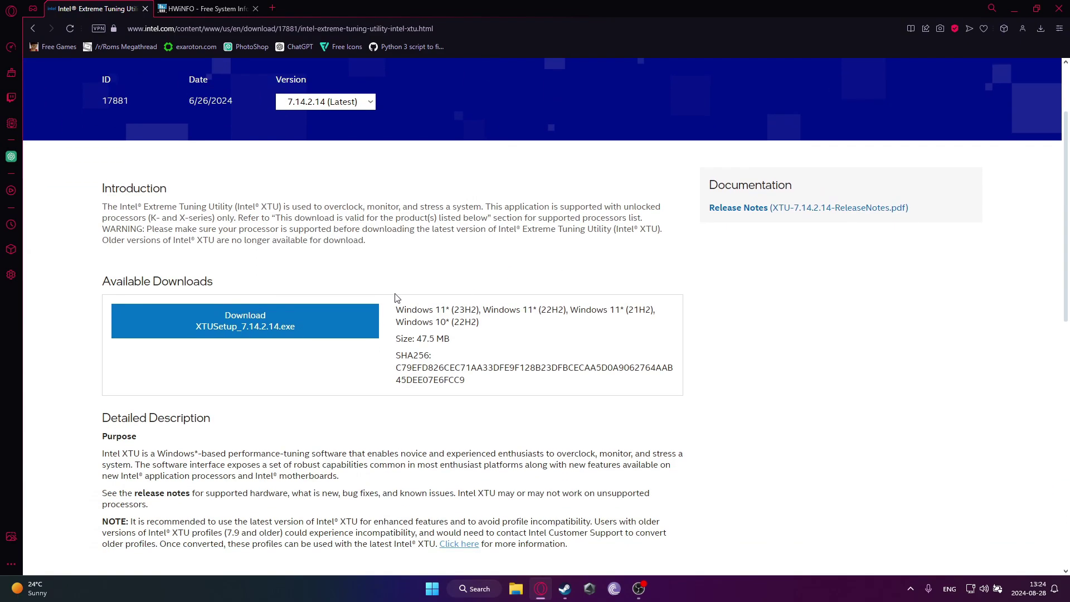
{"action": "left_click", "coordinate": [280, 329]}
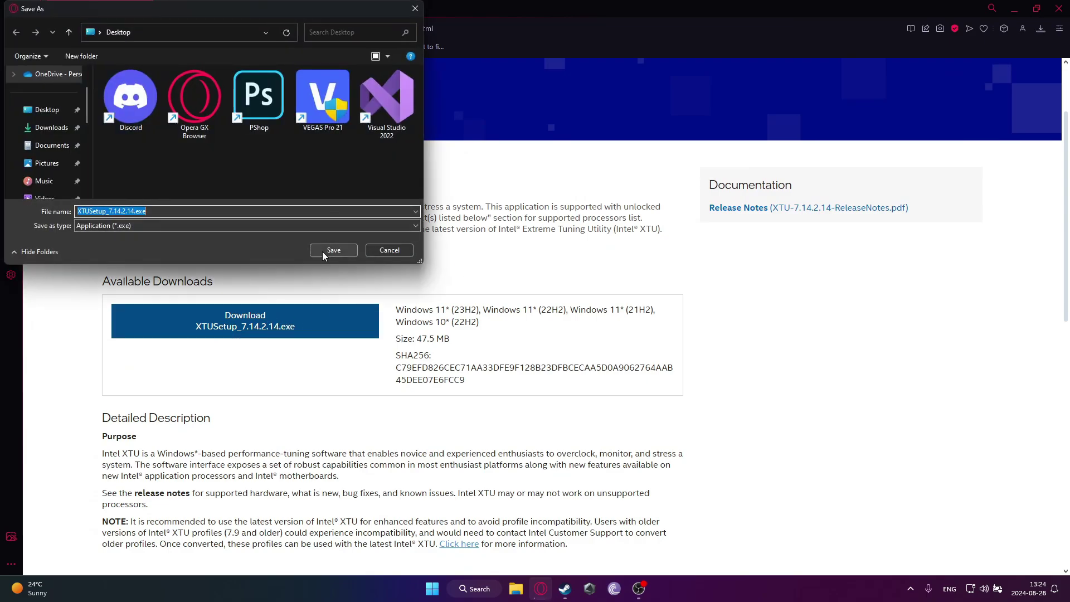
{"action": "left_click", "coordinate": [52, 127]}
{"action": "left_click", "coordinate": [324, 251]}
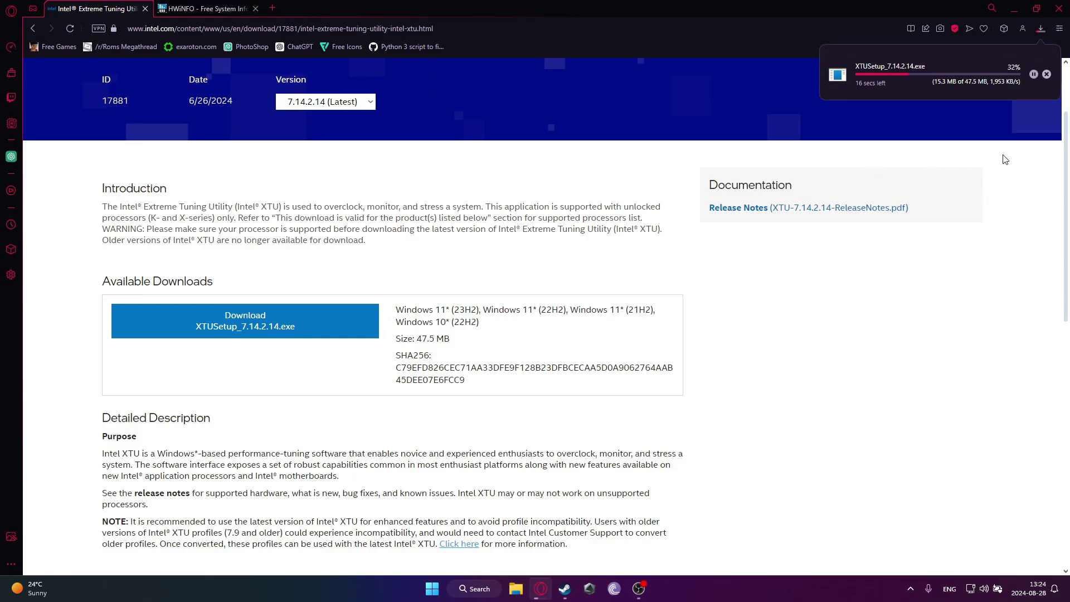
{"action": "left_click", "coordinate": [1048, 75]}
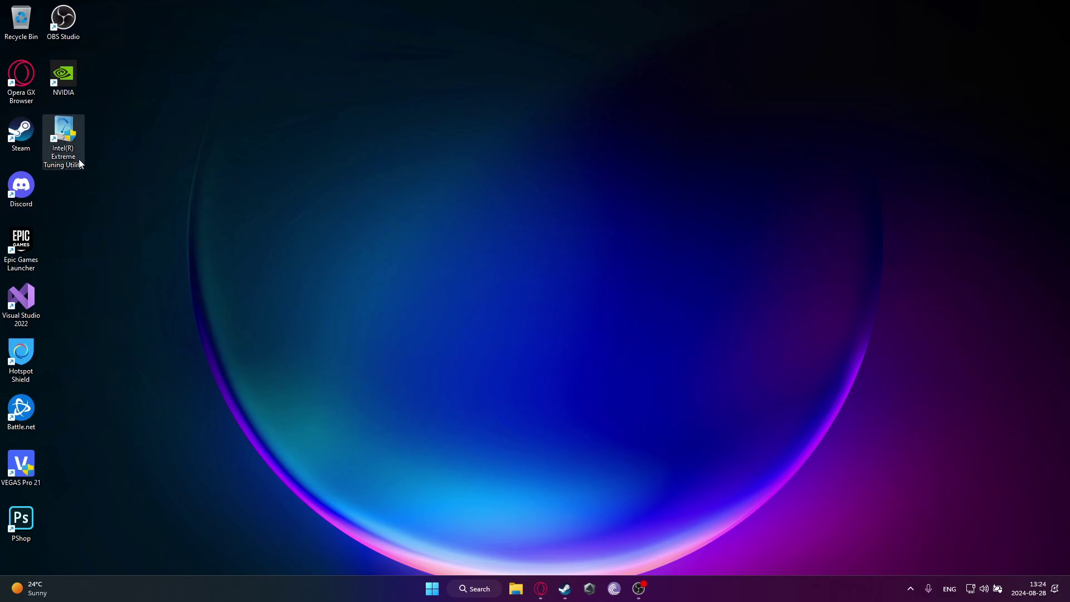
Step: Download the portable HWiNFO package hwi_810.zip from the HWiNFO site via SourceForge (Fast CDN)
{"action": "left_click", "coordinate": [541, 589]}
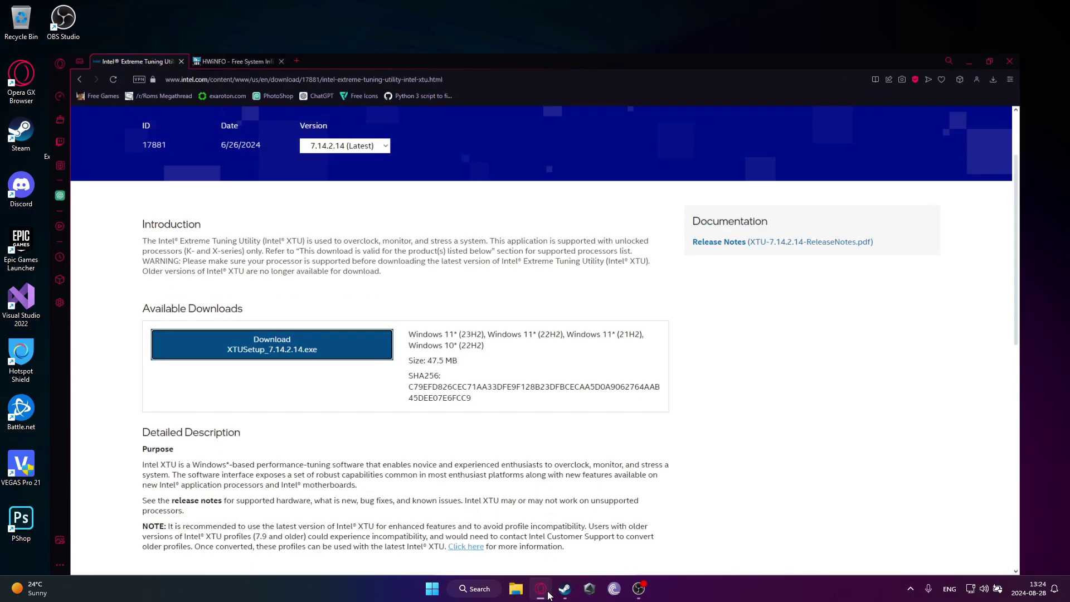
{"action": "left_click", "coordinate": [195, 9]}
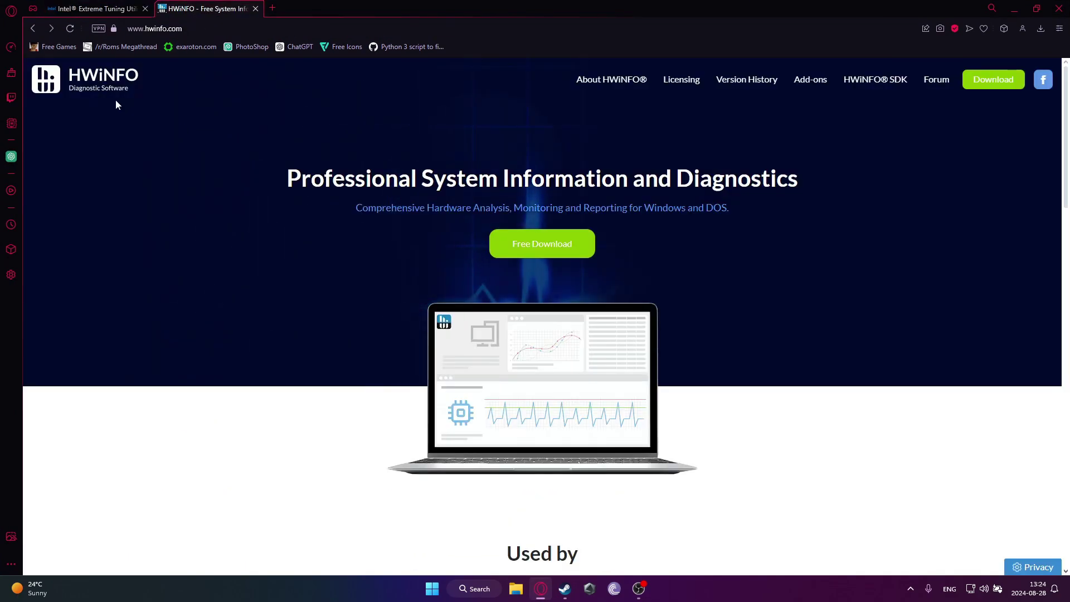
{"action": "left_click", "coordinate": [521, 244]}
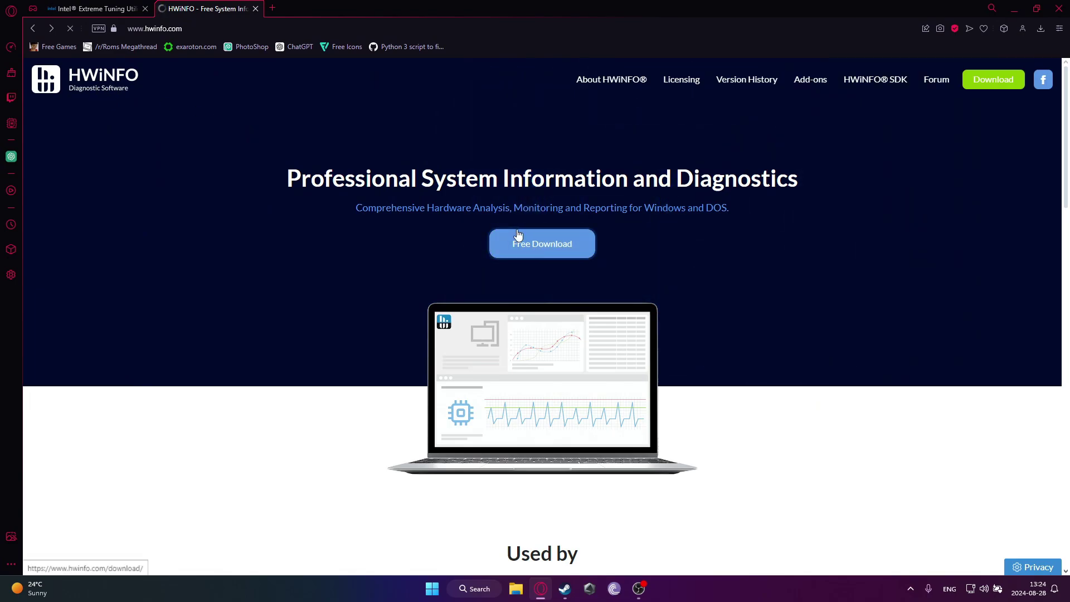
{"action": "scroll", "coordinate": [501, 245], "scroll_direction": "down", "scroll_amount": 3}
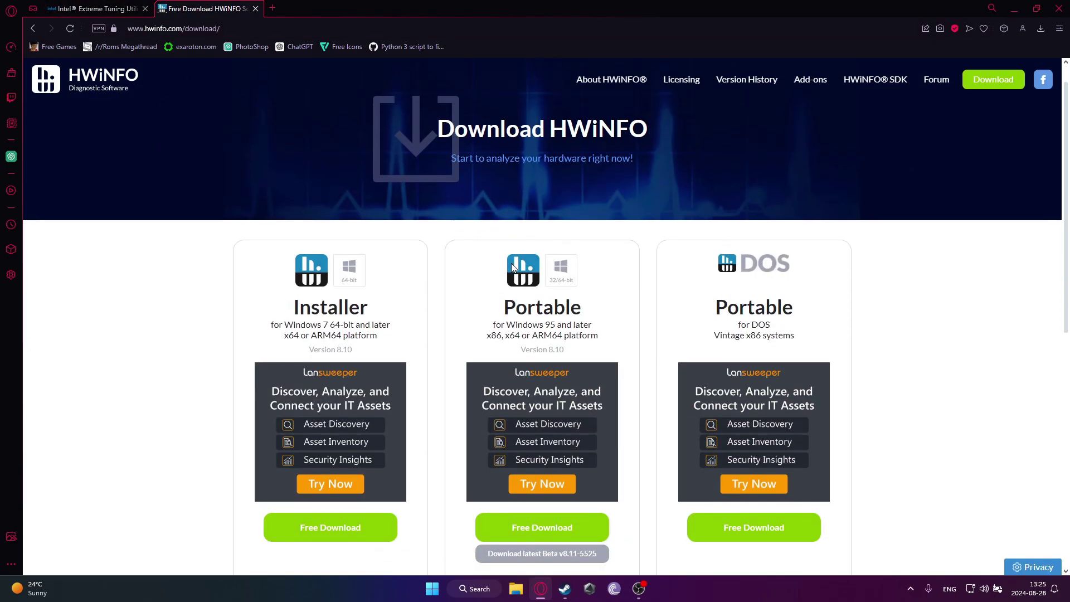
{"action": "scroll", "coordinate": [501, 234], "scroll_direction": "down", "scroll_amount": 2}
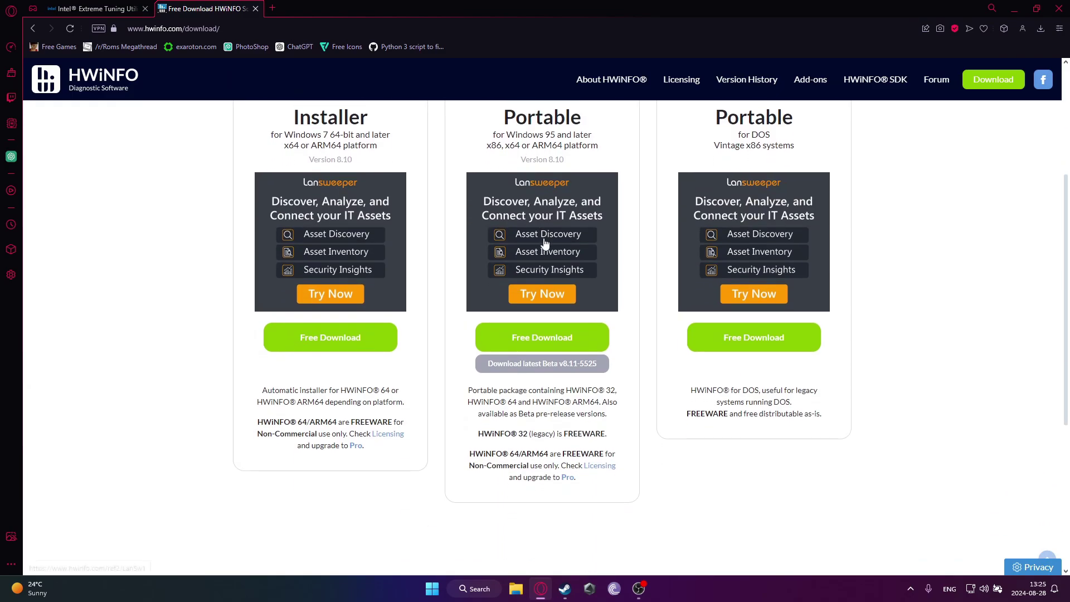
{"action": "mouse_move", "coordinate": [557, 331]}
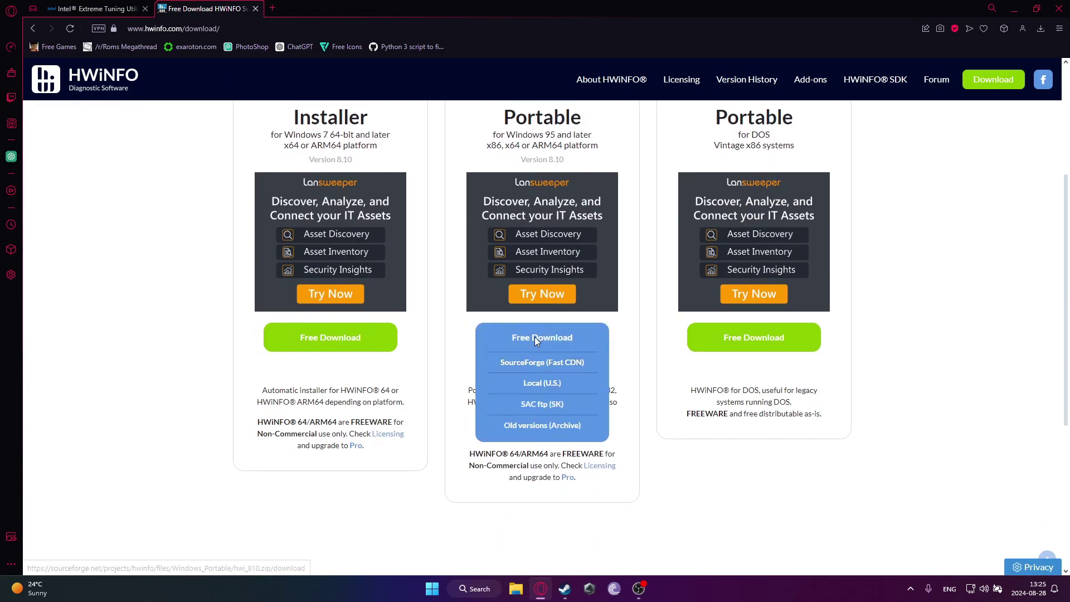
{"action": "left_click", "coordinate": [539, 364]}
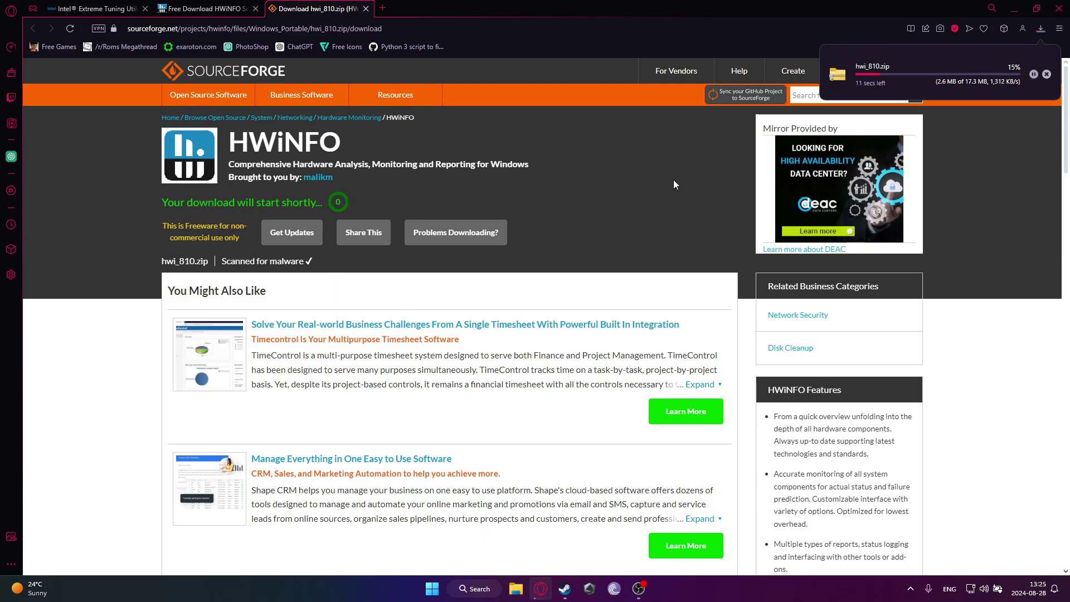
{"action": "left_click", "coordinate": [1015, 9]}
Step: Launch Intel Extreme Tuning Utility from its desktop shortcut, showing Core Voltage Offset 0,000 V
{"action": "left_click", "coordinate": [70, 131]}
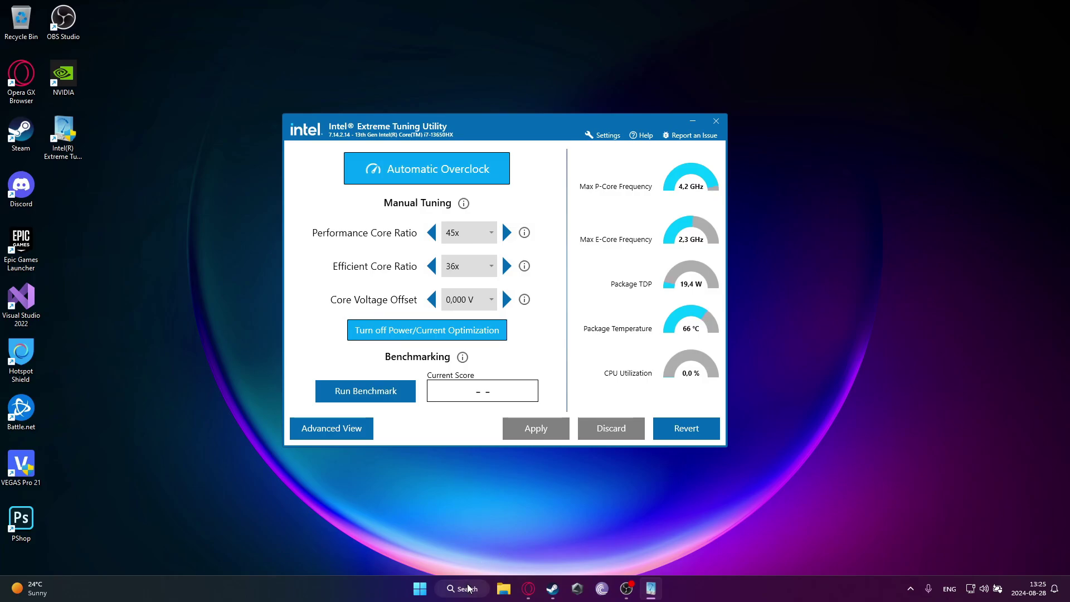
{"action": "left_click", "coordinate": [463, 589]}
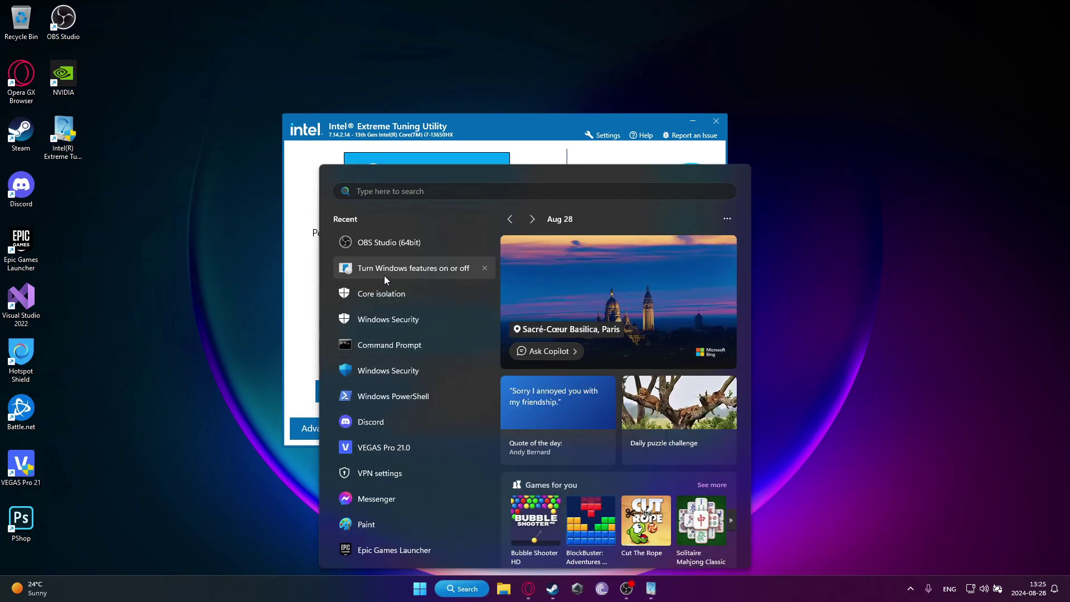
{"action": "type", "text": "turn"}
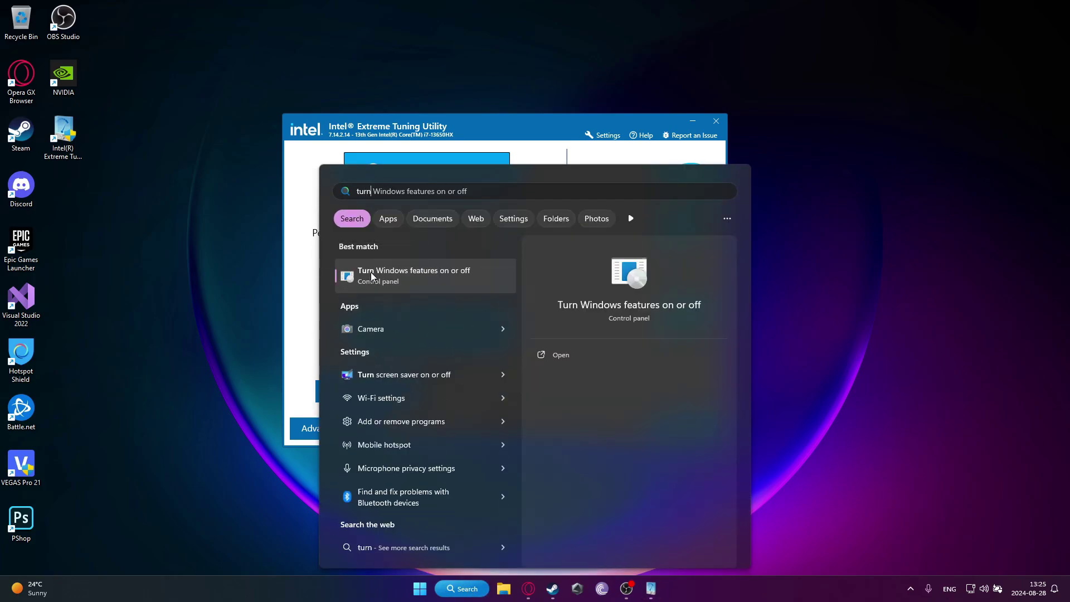
{"action": "left_click", "coordinate": [435, 276]}
{"action": "scroll", "coordinate": [527, 323], "scroll_direction": "down", "scroll_amount": 2}
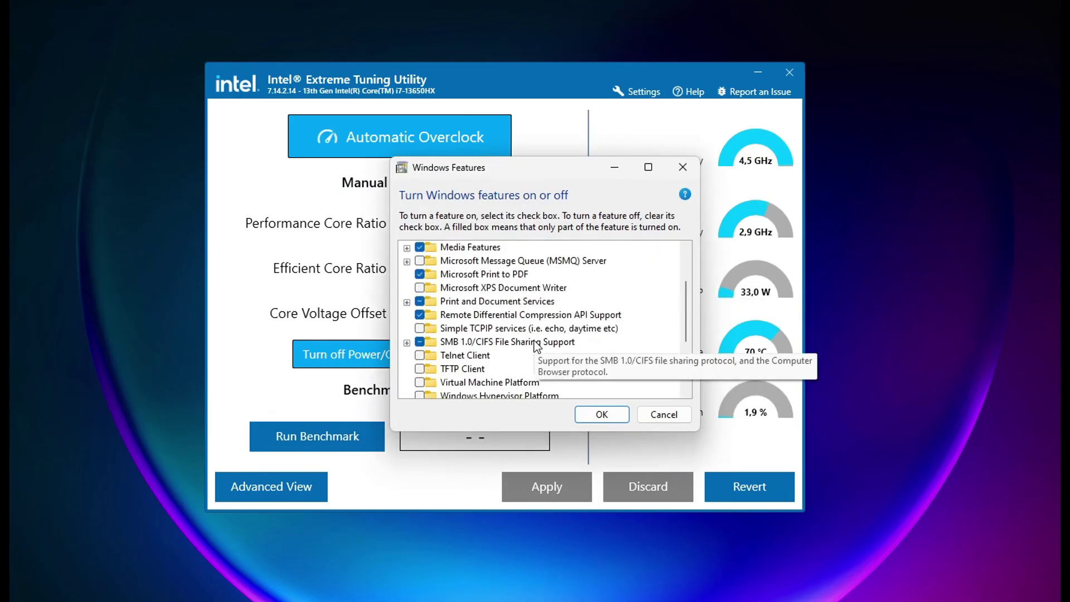
{"action": "scroll", "coordinate": [535, 345], "scroll_direction": "down", "scroll_amount": 1}
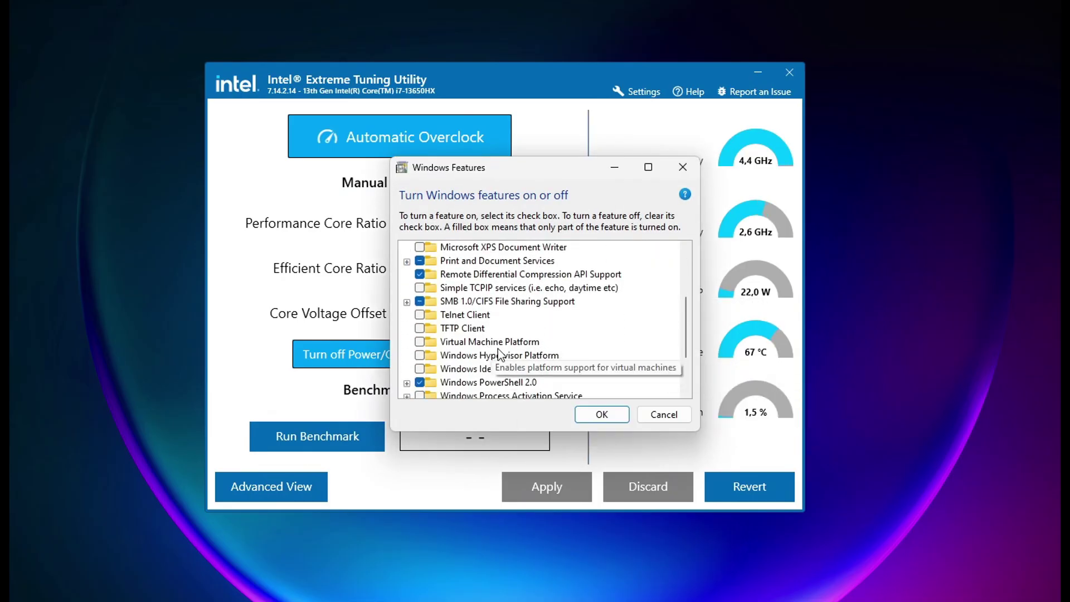
{"action": "left_click", "coordinate": [420, 342]}
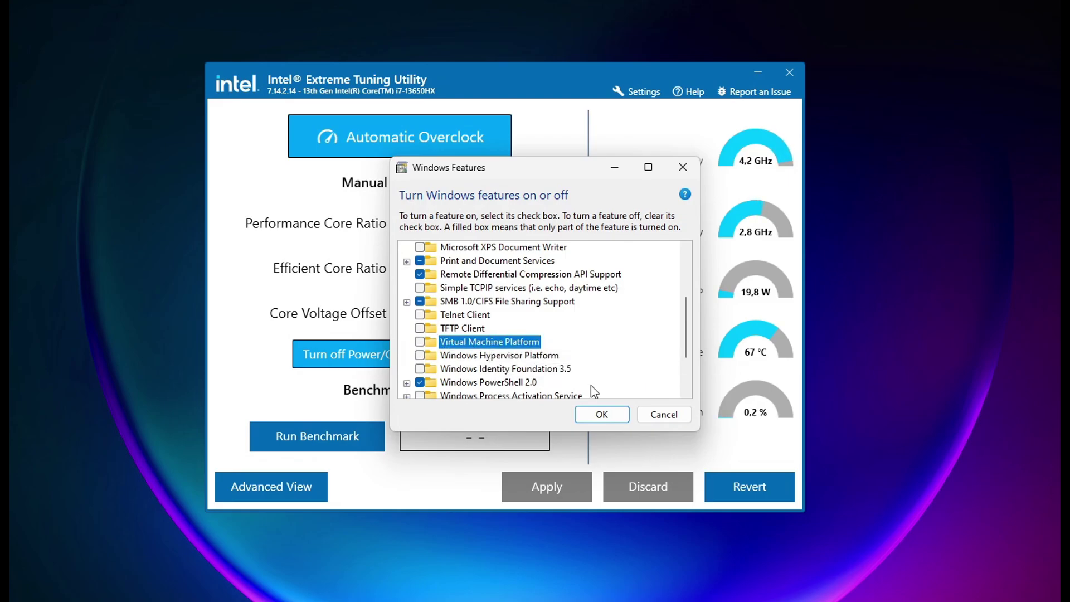
{"action": "left_click", "coordinate": [672, 417]}
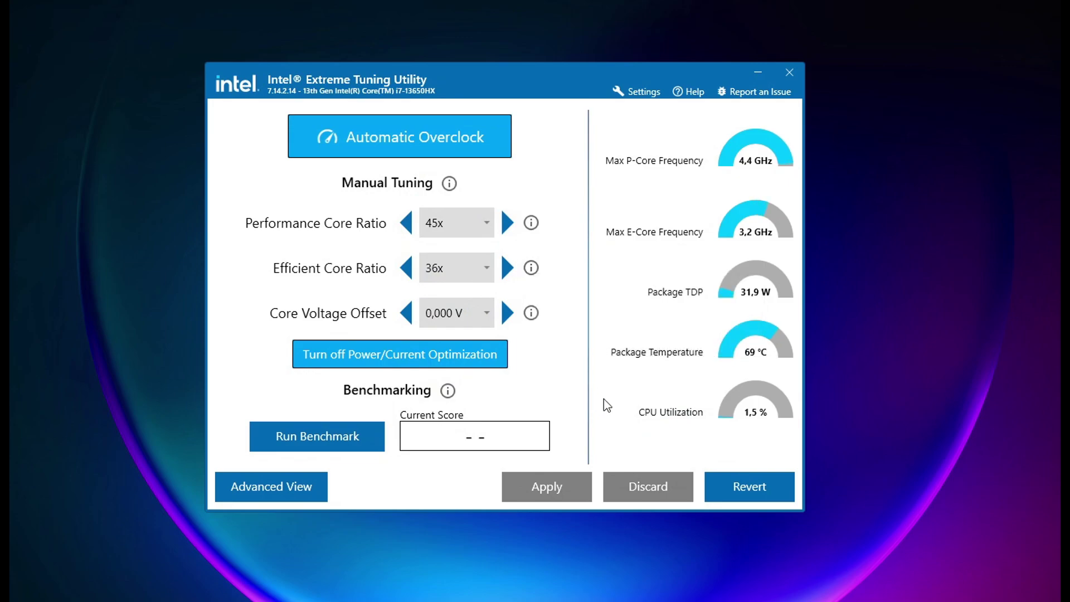
{"action": "left_click_drag", "start_coordinate": [528, 78], "coordinate": [537, 56]}
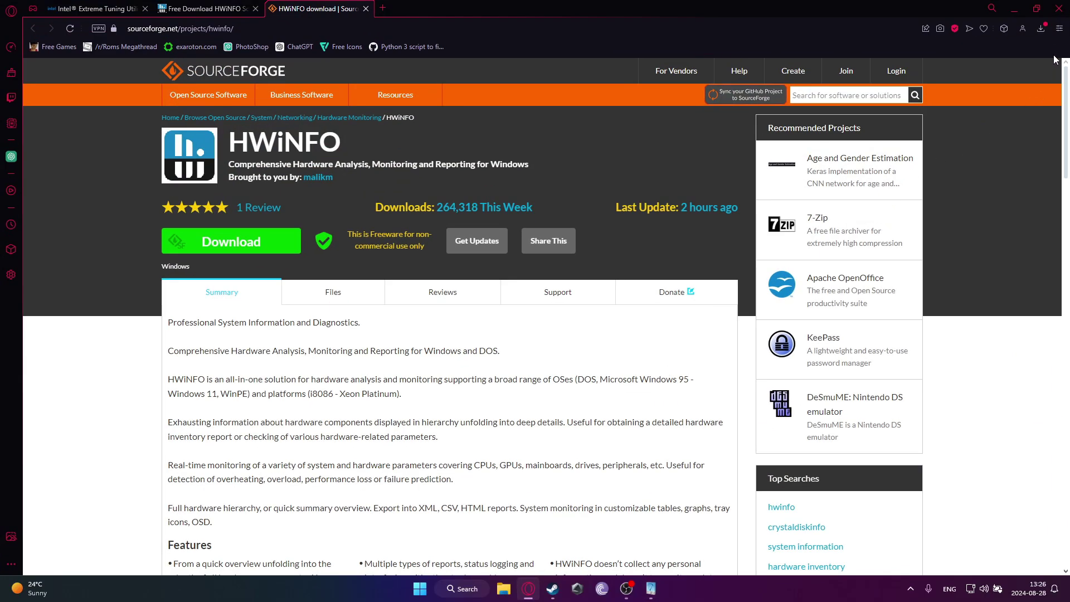
Step: Put hwi_810.zip on the desktop and copy HWiNFO64.exe out of it onto the desktop
{"action": "left_click", "coordinate": [1040, 29]}
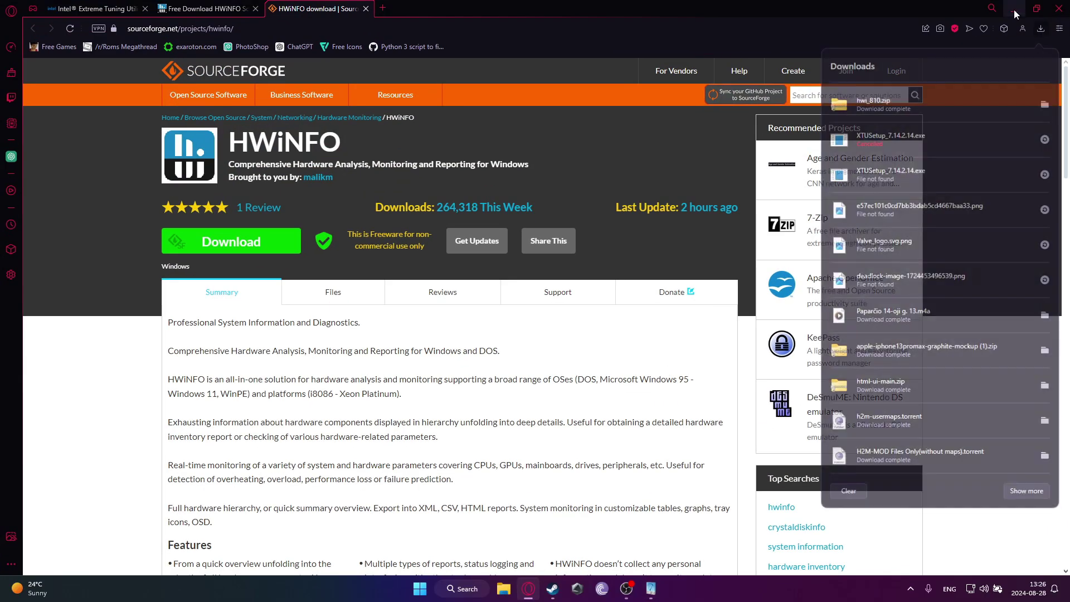
{"action": "left_click", "coordinate": [1037, 8]}
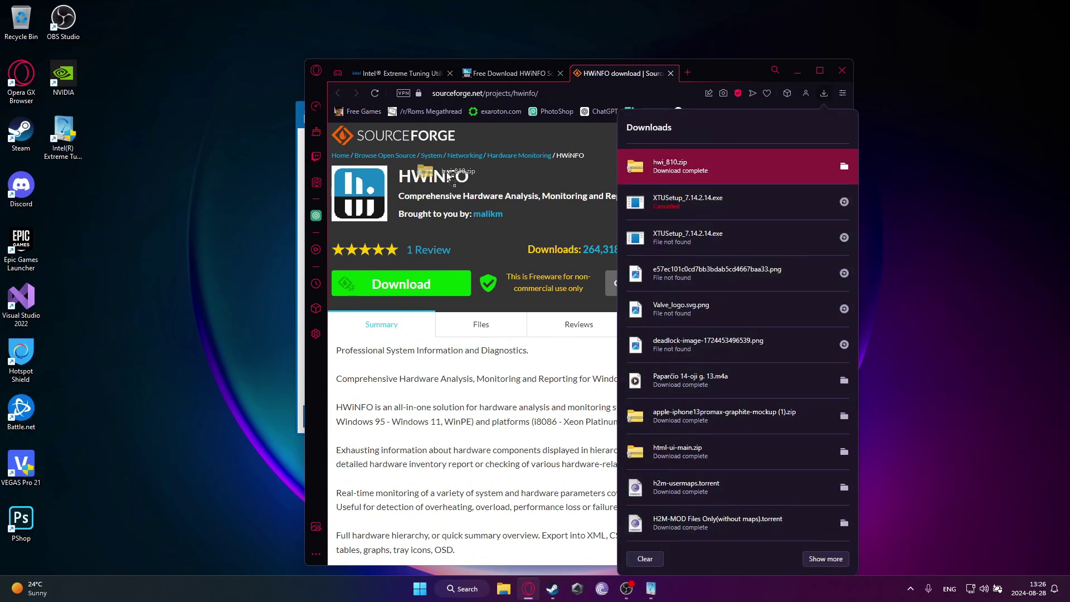
{"action": "left_click_drag", "start_coordinate": [671, 170], "coordinate": [168, 227]}
{"action": "left_click", "coordinate": [797, 72]}
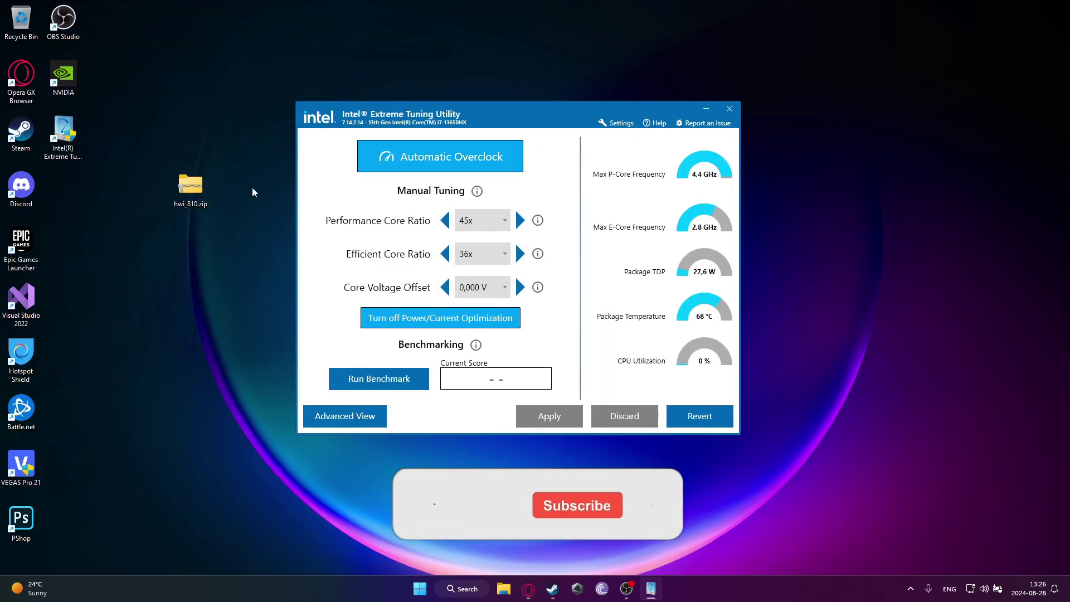
{"action": "double_click", "coordinate": [189, 188]}
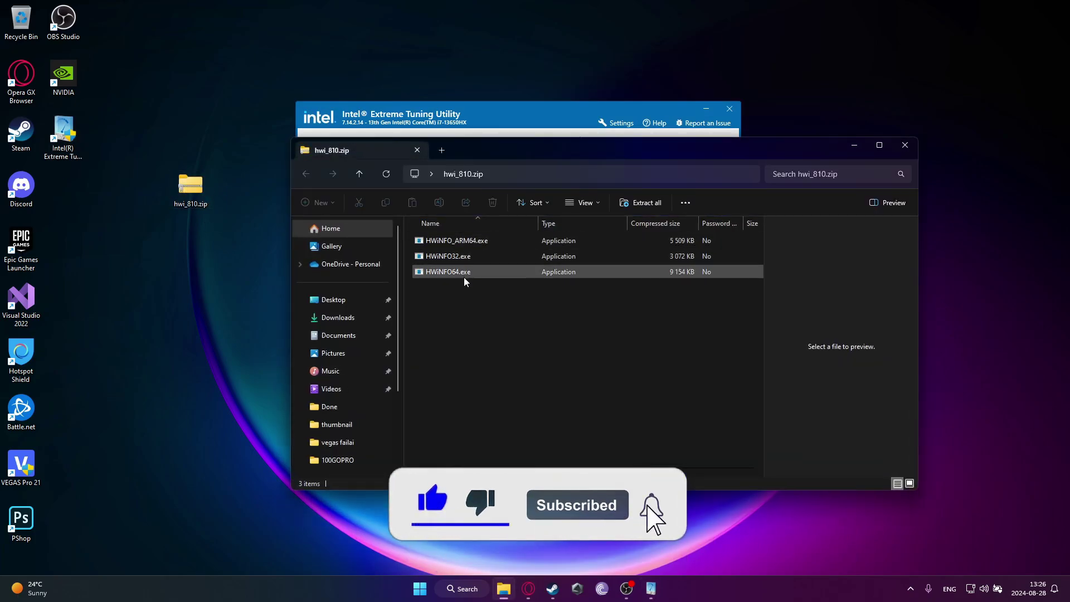
{"action": "left_click_drag", "start_coordinate": [464, 275], "coordinate": [213, 311]}
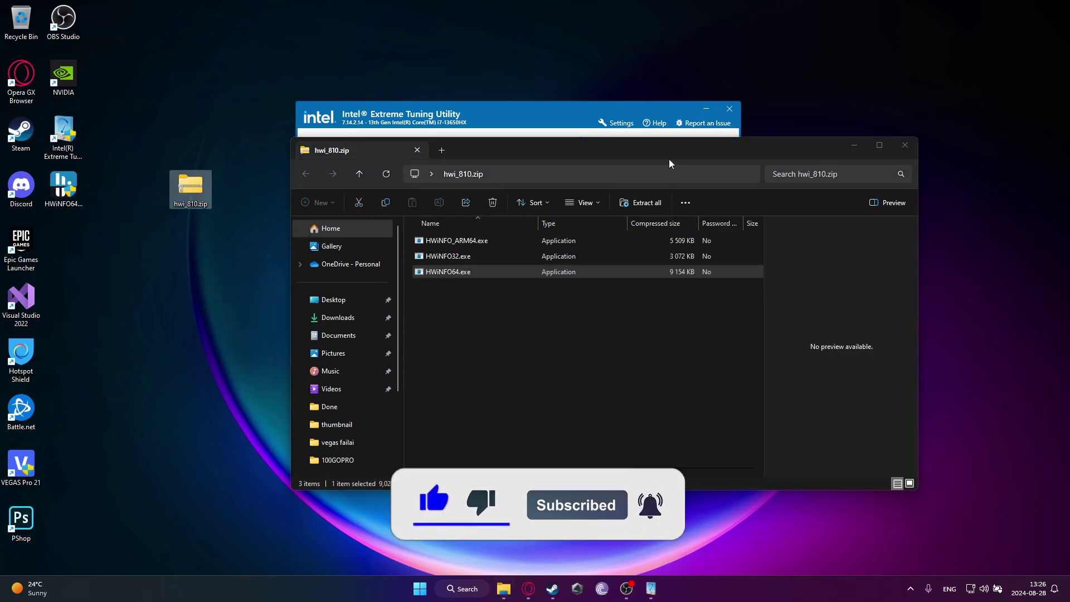
{"action": "key", "text": "alt+F4"}
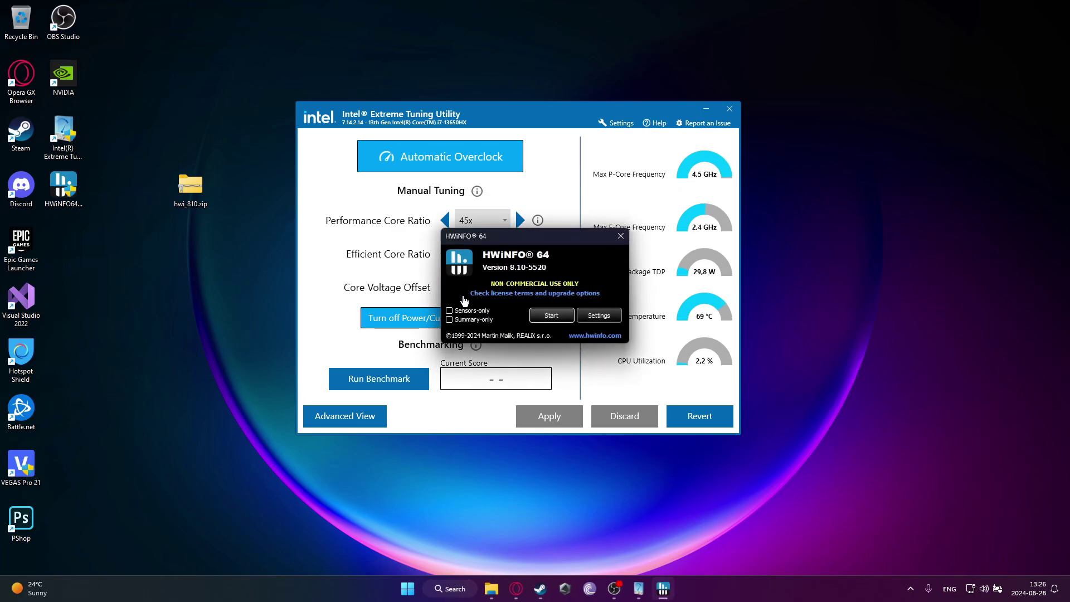
Step: Start HWiNFO64 in Sensors-only mode and dismiss the 8.11-5525 Beta update notice
{"action": "left_click", "coordinate": [449, 310]}
{"action": "left_click", "coordinate": [545, 315]}
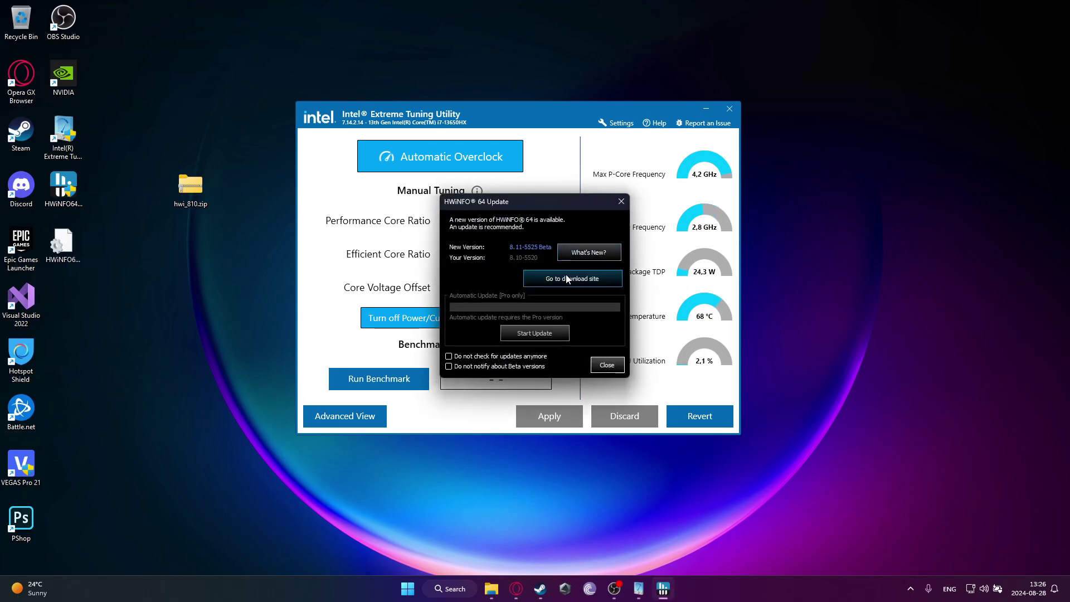
{"action": "left_click", "coordinate": [607, 365]}
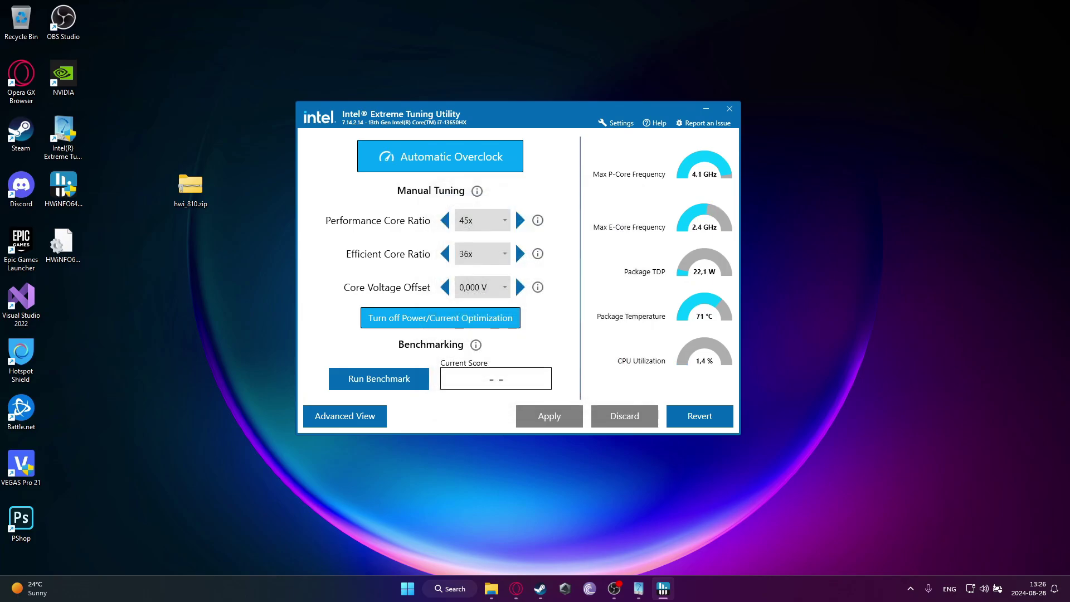
Step: Place HWiNFO64 sensors left of XTU, highlight the Core VIDs row, and run the stock benchmark
{"action": "left_click_drag", "start_coordinate": [463, 130], "coordinate": [599, 141]}
{"action": "left_click_drag", "start_coordinate": [232, 130], "coordinate": [269, 101]}
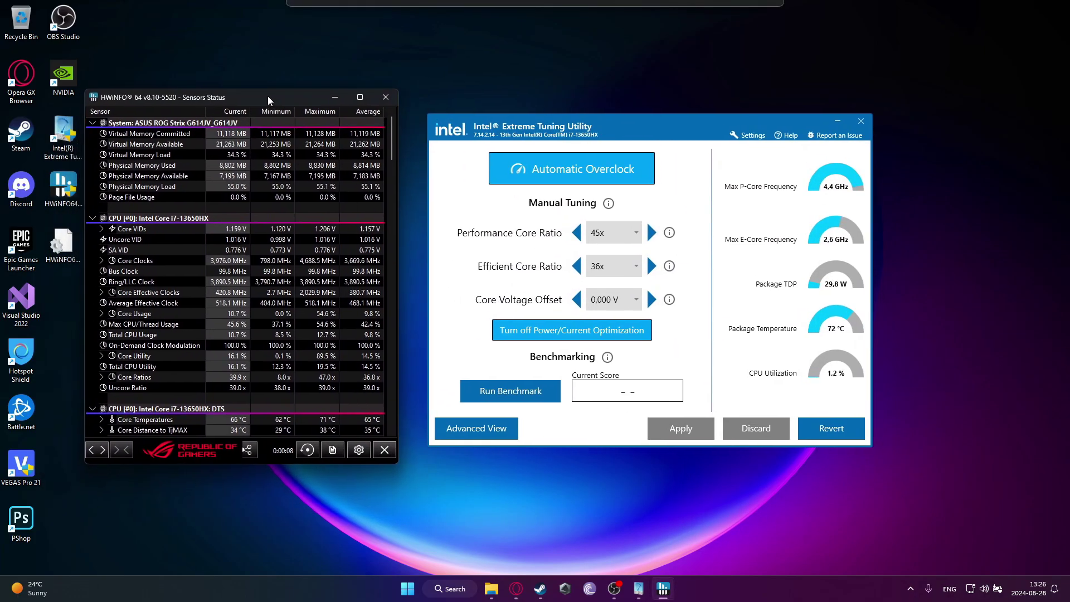
{"action": "scroll", "coordinate": [249, 272], "scroll_direction": "down", "scroll_amount": 2}
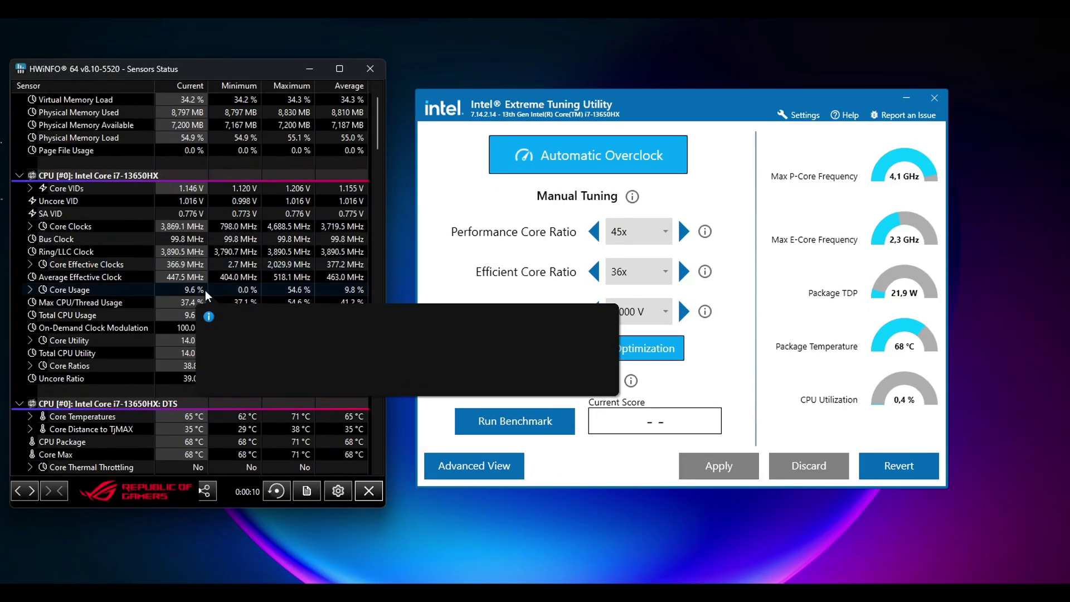
{"action": "scroll", "coordinate": [165, 344], "scroll_direction": "up", "scroll_amount": 1}
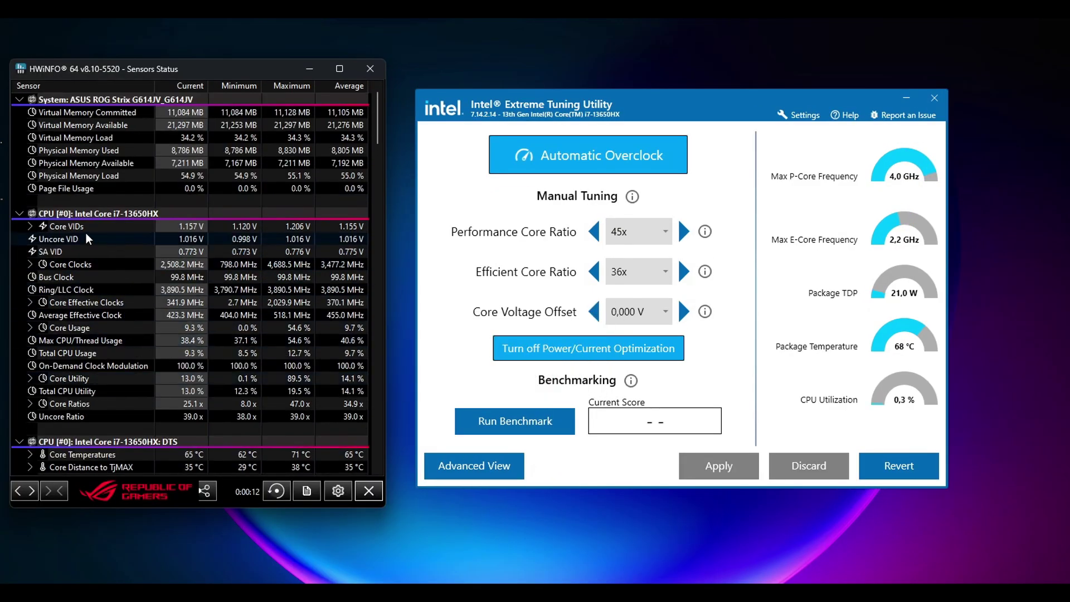
{"action": "left_click", "coordinate": [193, 228]}
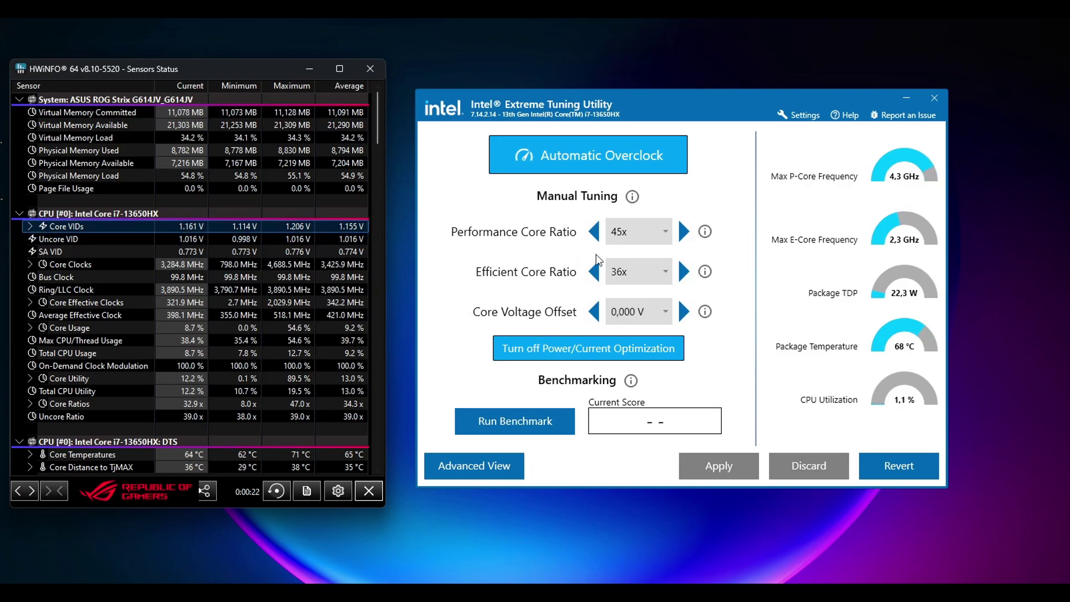
{"action": "left_click_drag", "start_coordinate": [586, 106], "coordinate": [583, 94]}
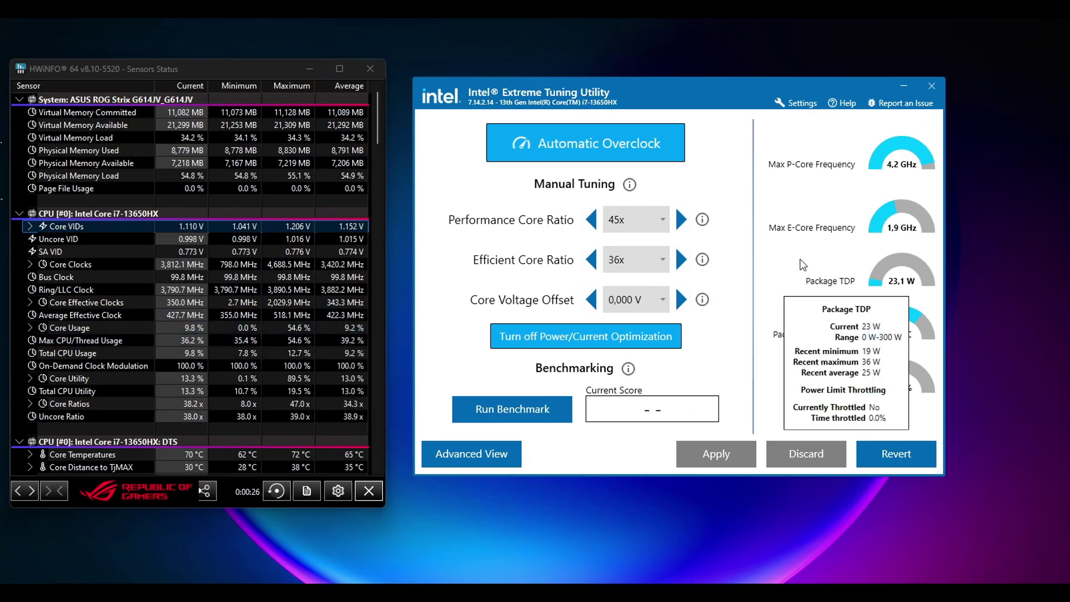
{"action": "mouse_move", "coordinate": [732, 314]}
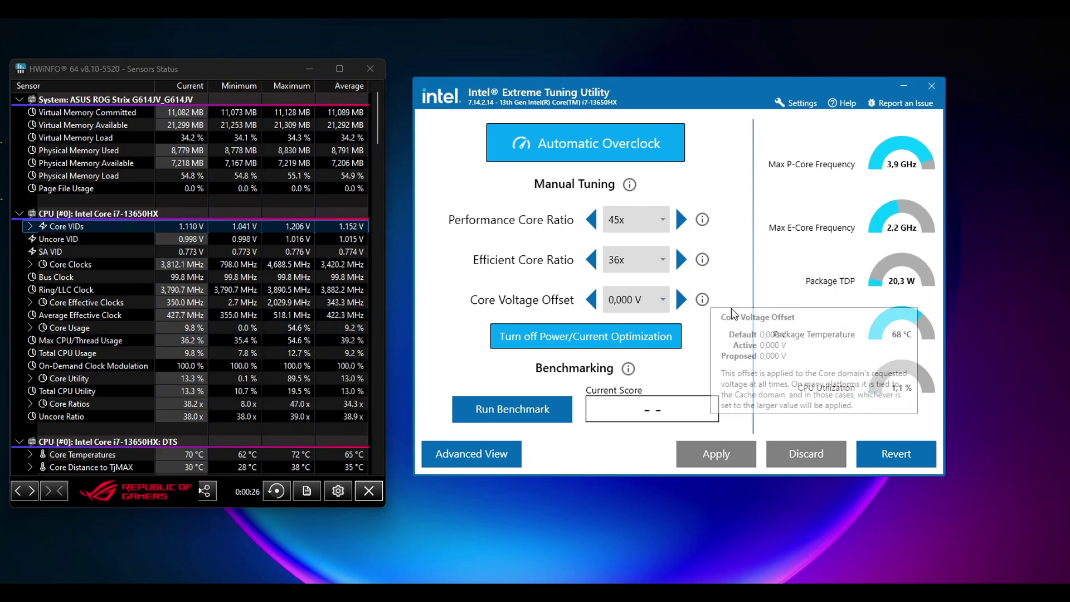
{"action": "left_click", "coordinate": [532, 412]}
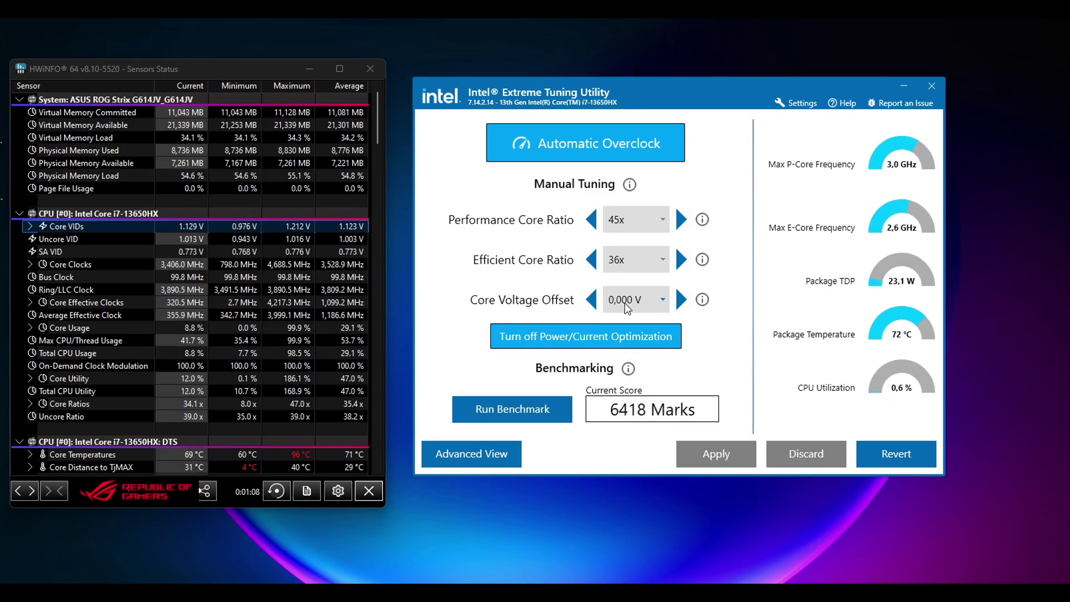
Step: After the 6418 Marks stock score, lower the Core Voltage Offset one step
{"action": "left_click", "coordinate": [595, 303]}
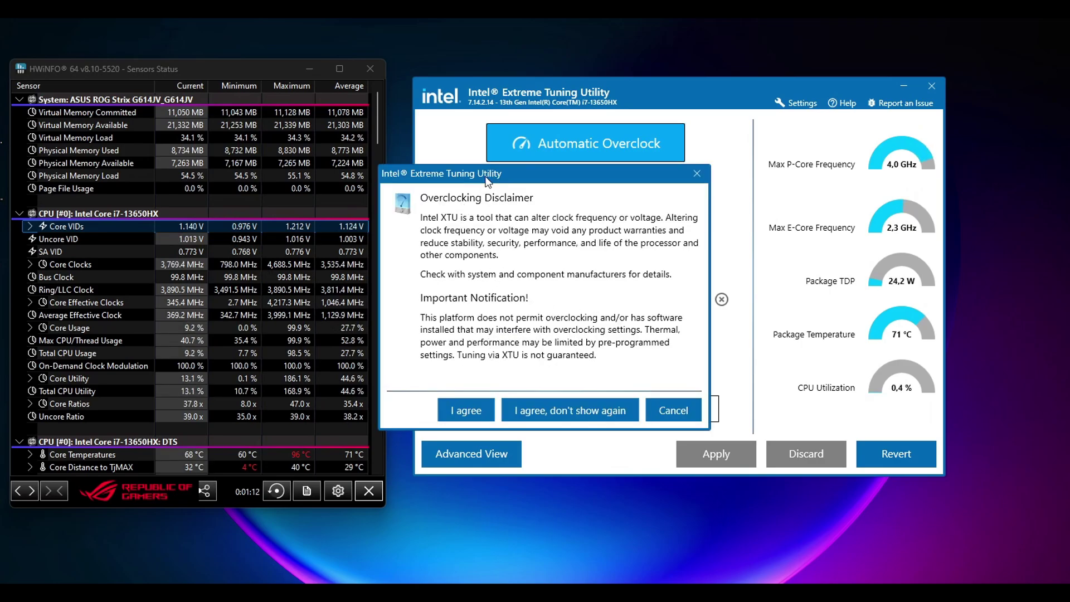
Step: Accept the overclocking disclaimer and apply a -0,050 V Core Voltage Offset
{"action": "left_click", "coordinate": [472, 412]}
{"action": "left_click", "coordinate": [595, 302]}
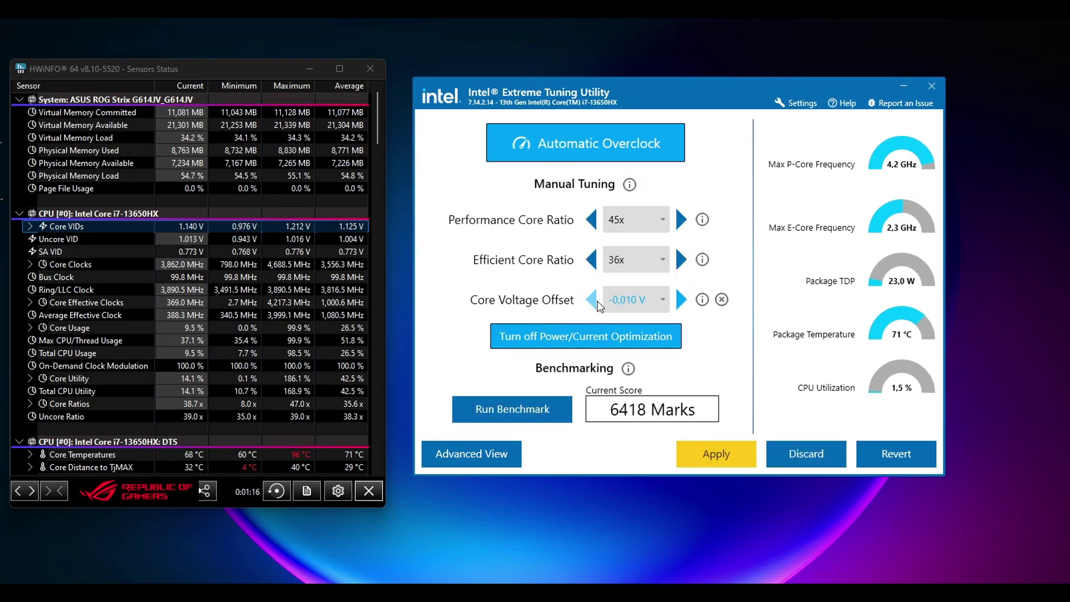
{"action": "left_click", "coordinate": [592, 301]}
{"action": "left_click", "coordinate": [594, 303]}
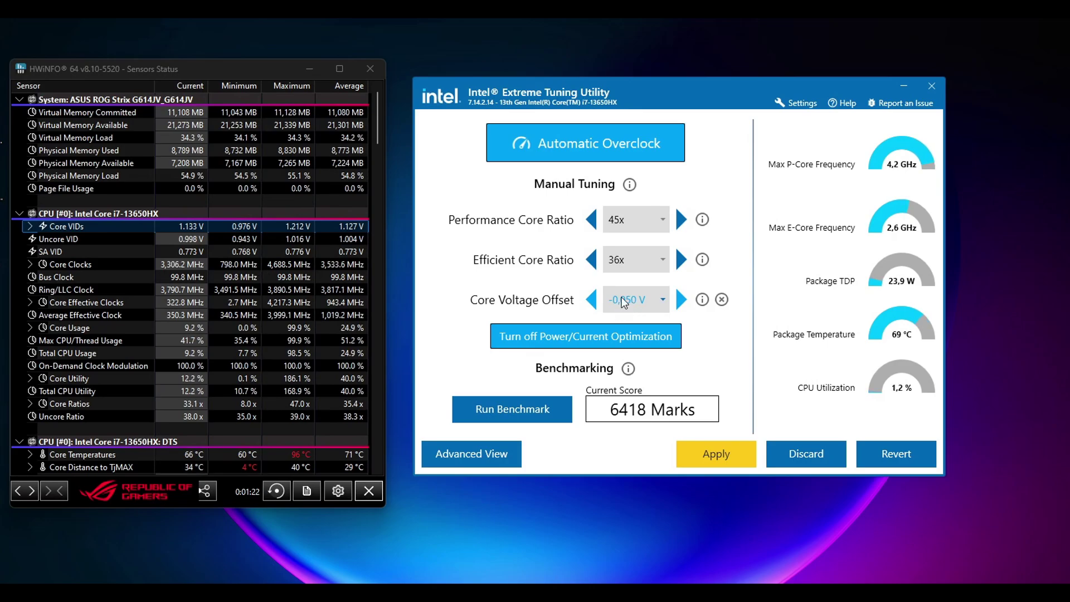
{"action": "left_click", "coordinate": [718, 460]}
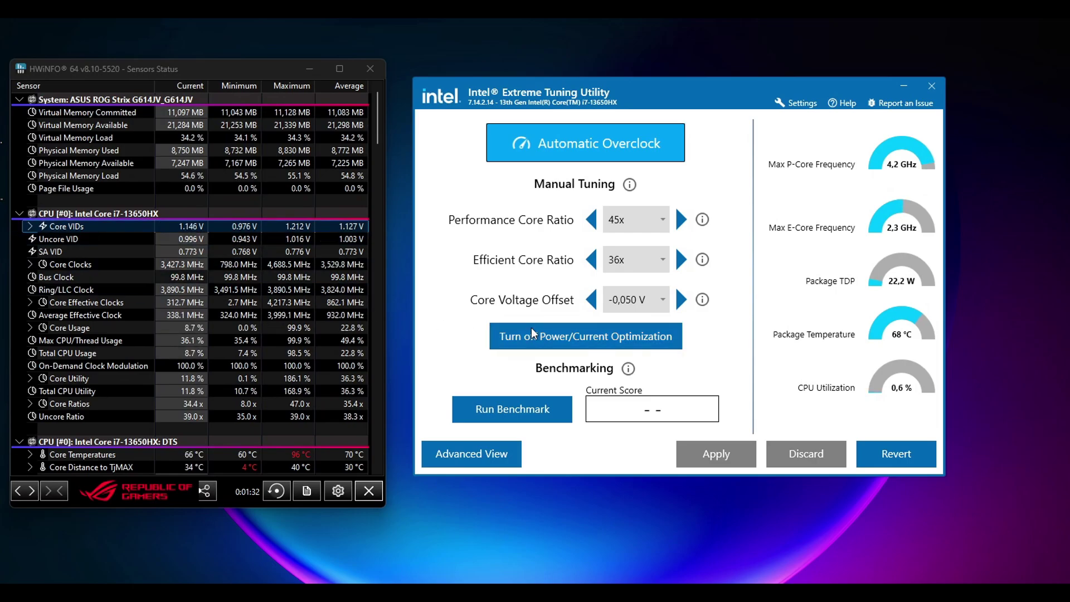
Step: Benchmark the CPU at the -0,050 V offset, scoring 6536 Marks
{"action": "left_click", "coordinate": [527, 410]}
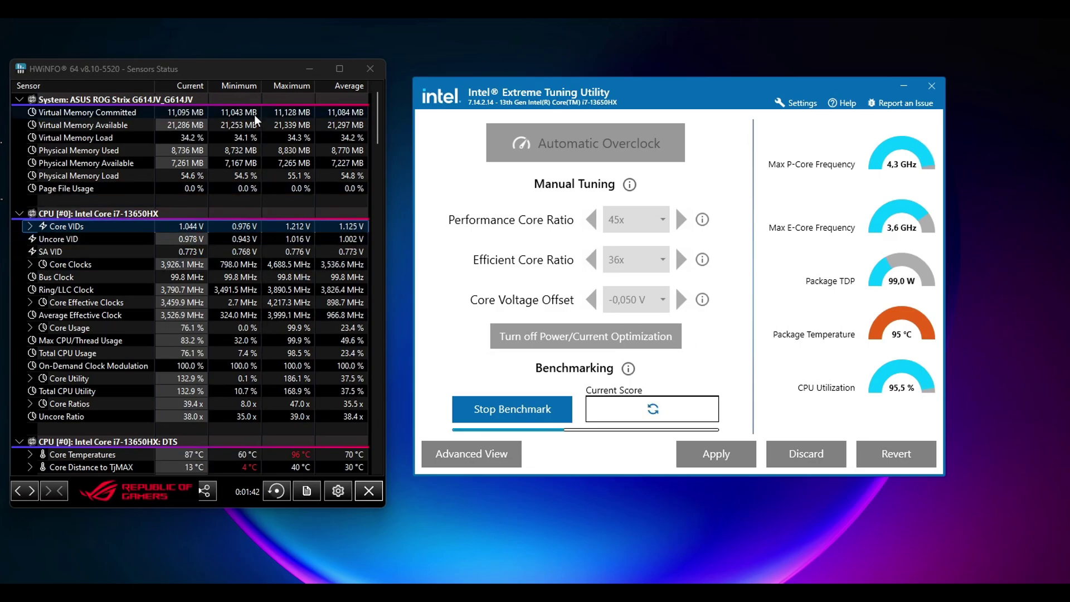
{"action": "left_click_drag", "start_coordinate": [238, 65], "coordinate": [252, 62]}
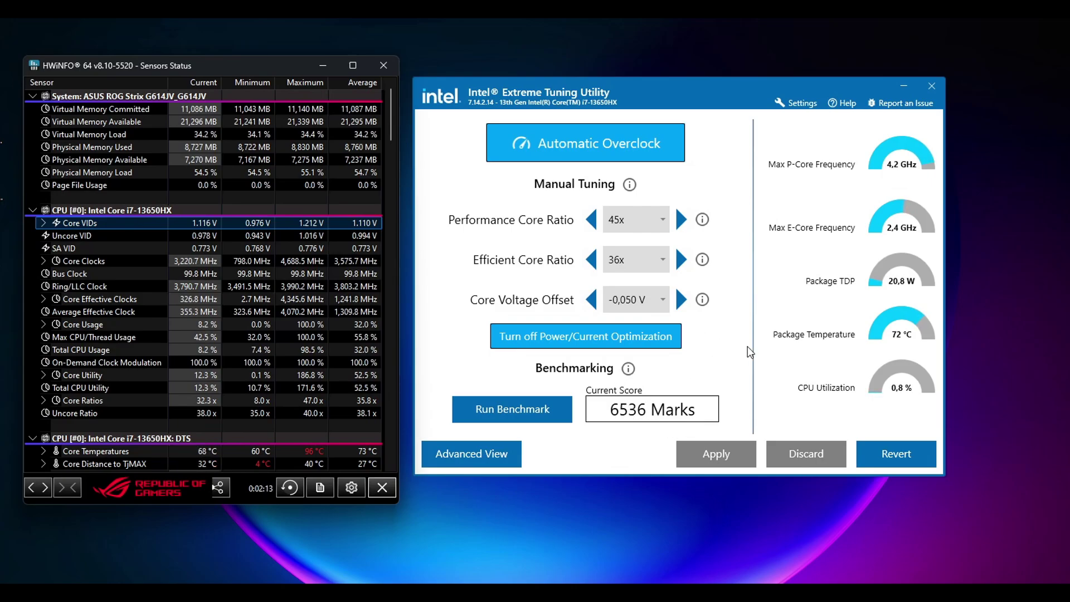
Step: Lower the Core Voltage Offset to -0,060 V and apply it
{"action": "left_click", "coordinate": [592, 301]}
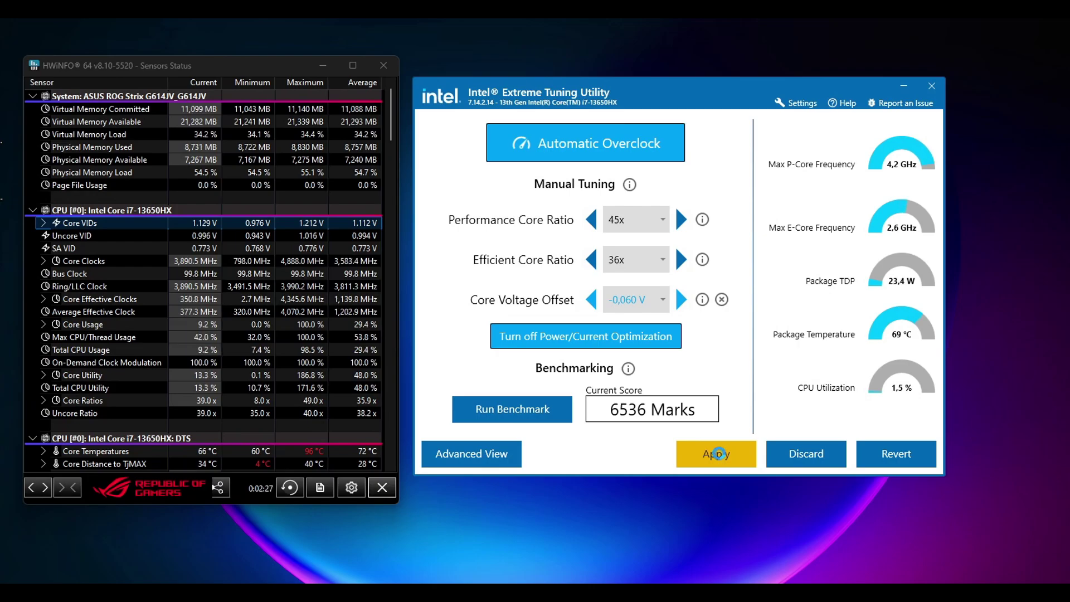
{"action": "left_click", "coordinate": [719, 454]}
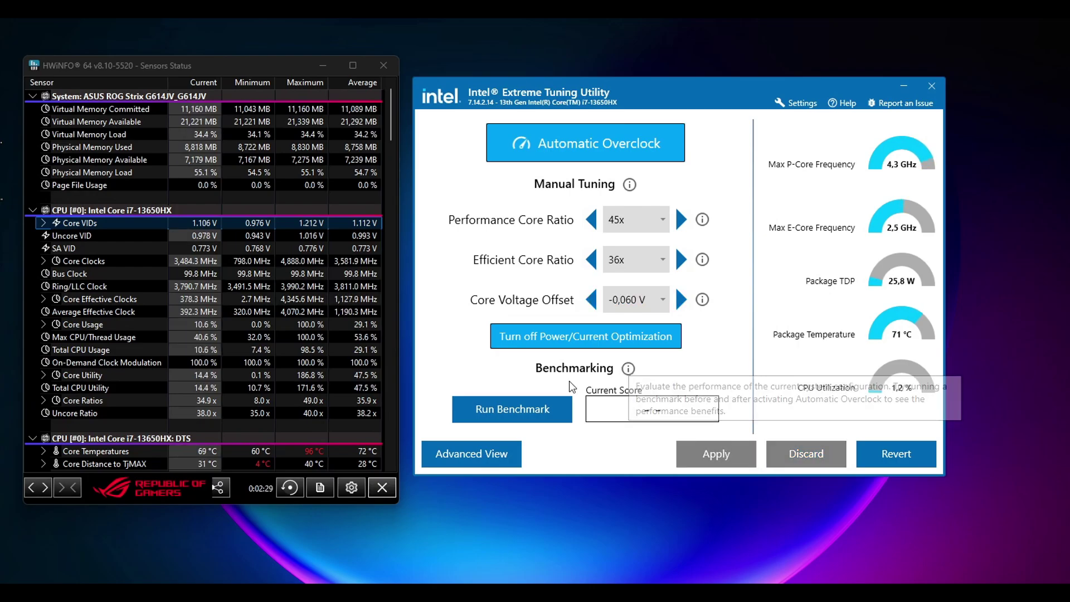
Step: Run the benchmark at the -0,060 V offset, scoring 6530 Marks, and highlight the Core VIDs sensor row
{"action": "left_click", "coordinate": [532, 409]}
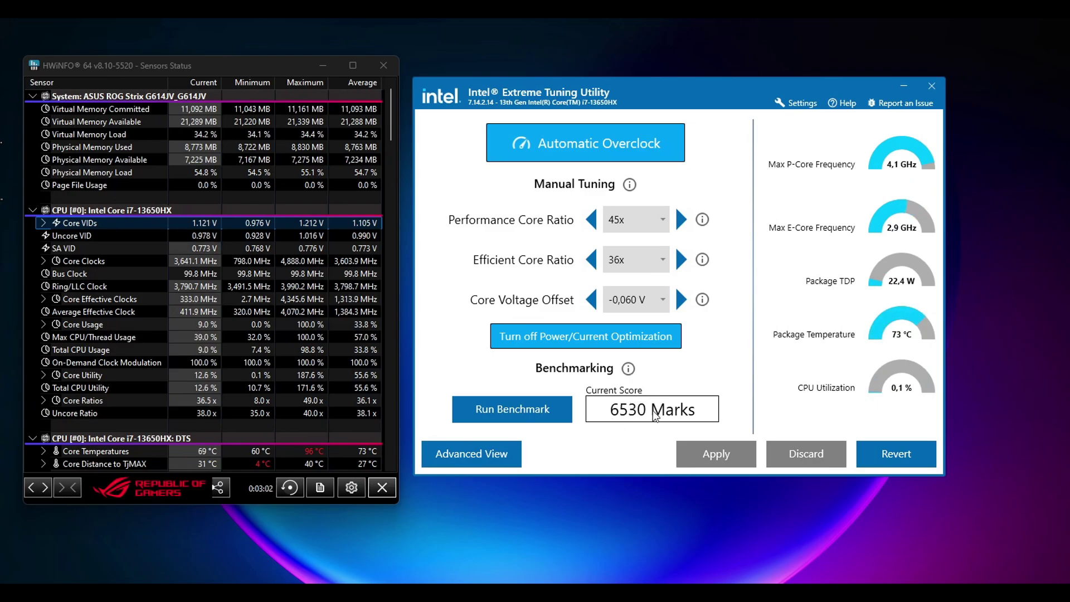
{"action": "left_click", "coordinate": [205, 225]}
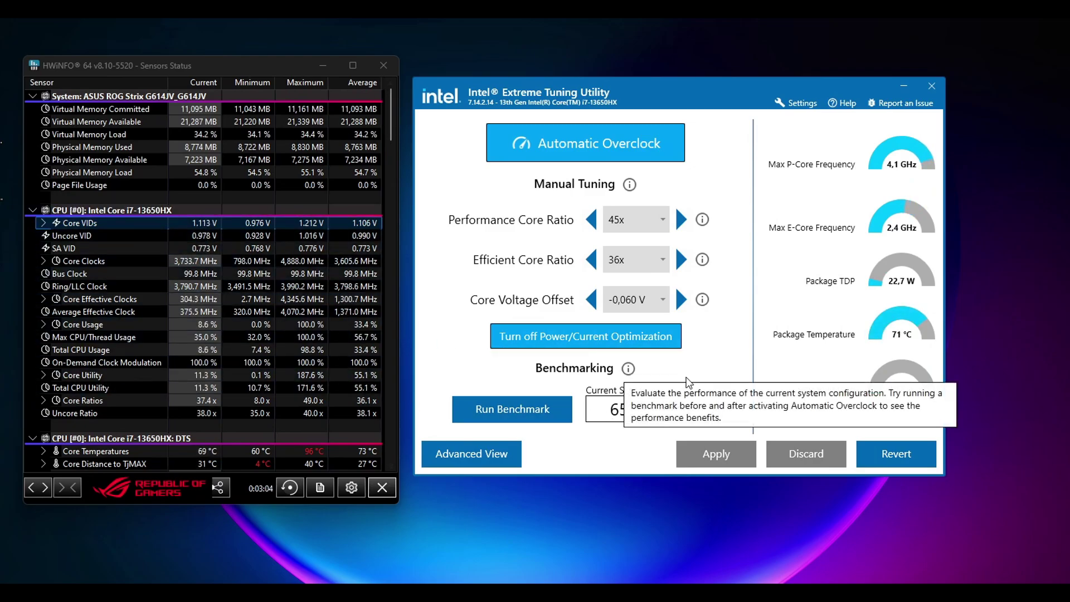
{"action": "left_click", "coordinate": [592, 300]}
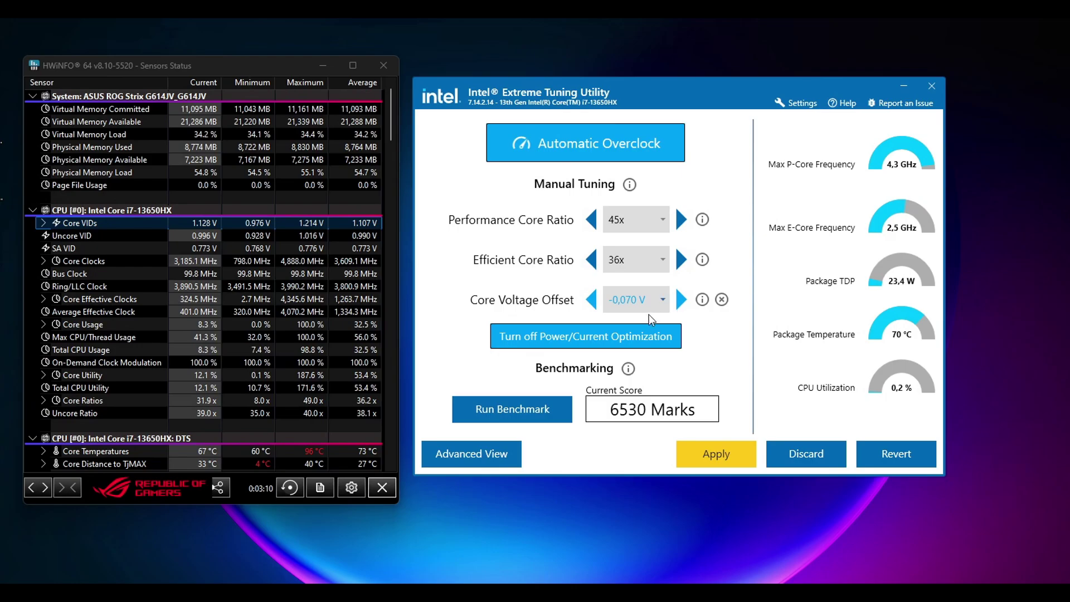
{"action": "mouse_move", "coordinate": [628, 369]}
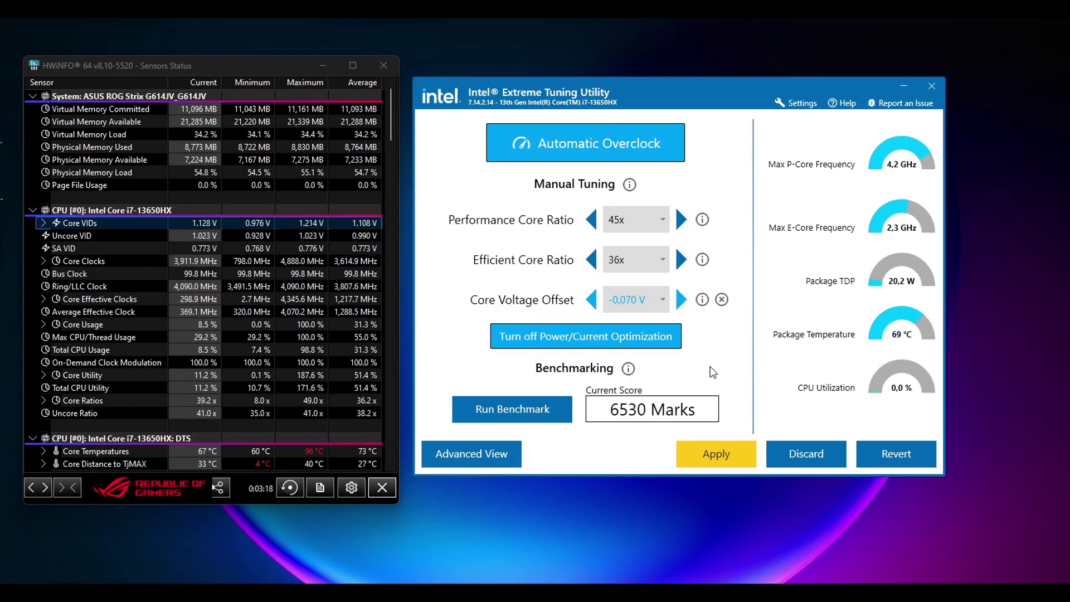
{"action": "left_click", "coordinate": [679, 303]}
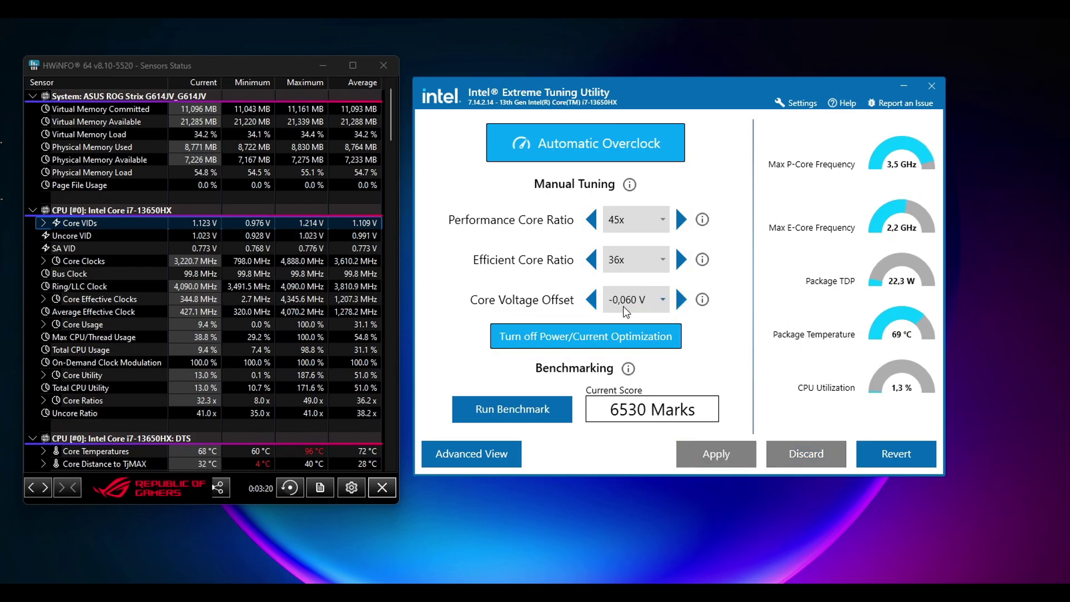